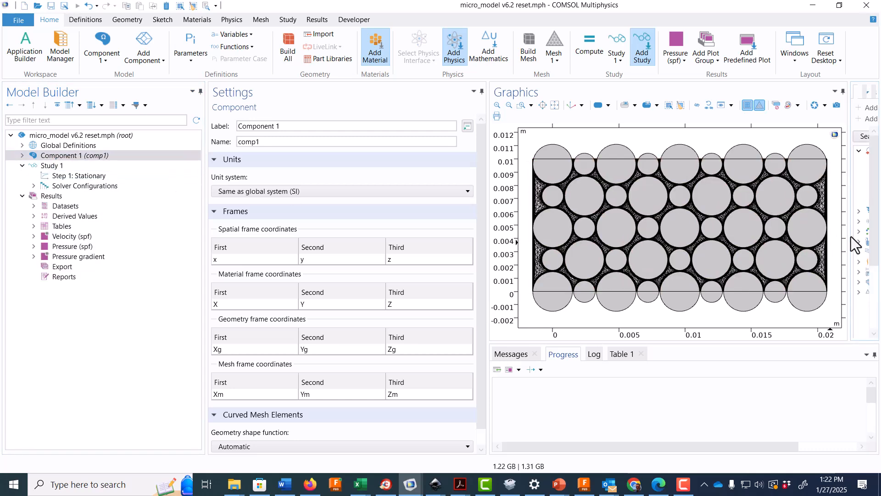
# Step: Select the Laminar Flow interface from the single-phase fluid flow physics for Component 1
pyautogui.moveTo(848, 236); pyautogui.dragTo(528, 272)
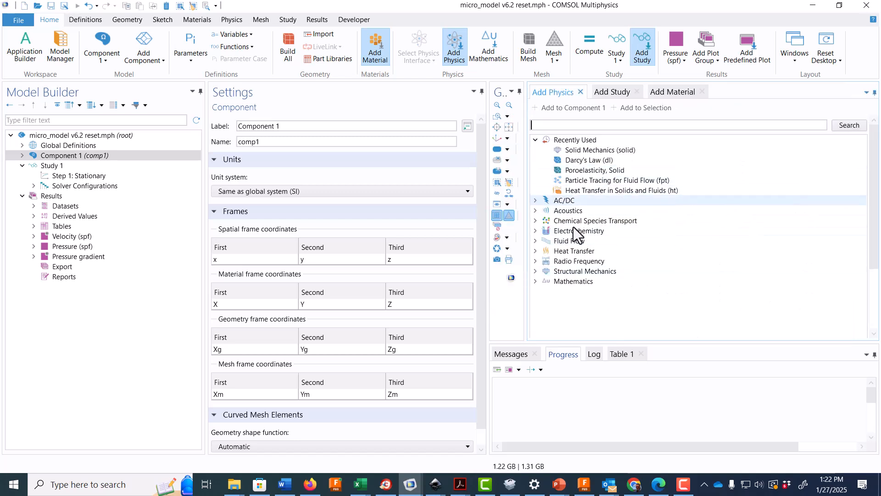
pyautogui.click(568, 242)
pyautogui.click(535, 241)
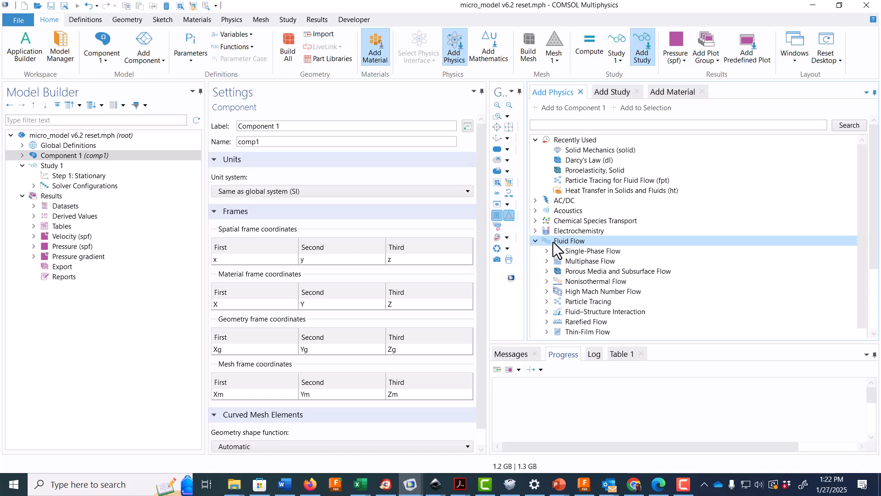
pyautogui.click(558, 252)
pyautogui.click(548, 251)
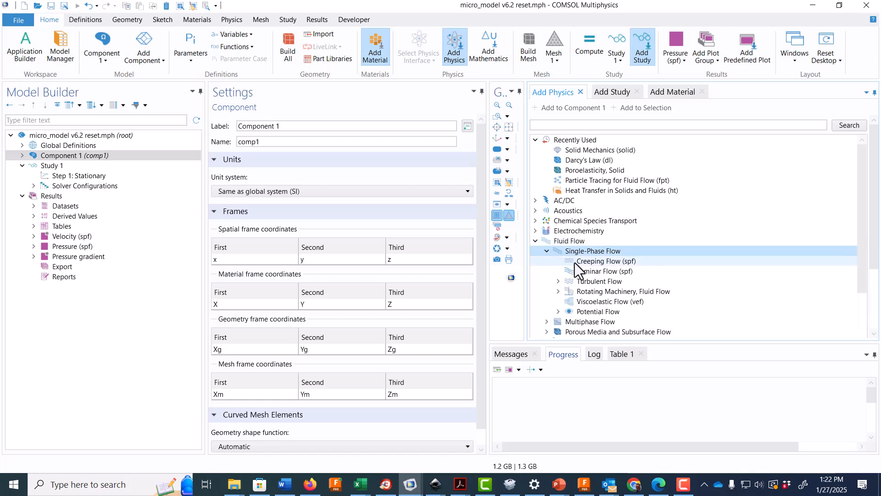
pyautogui.click(590, 272)
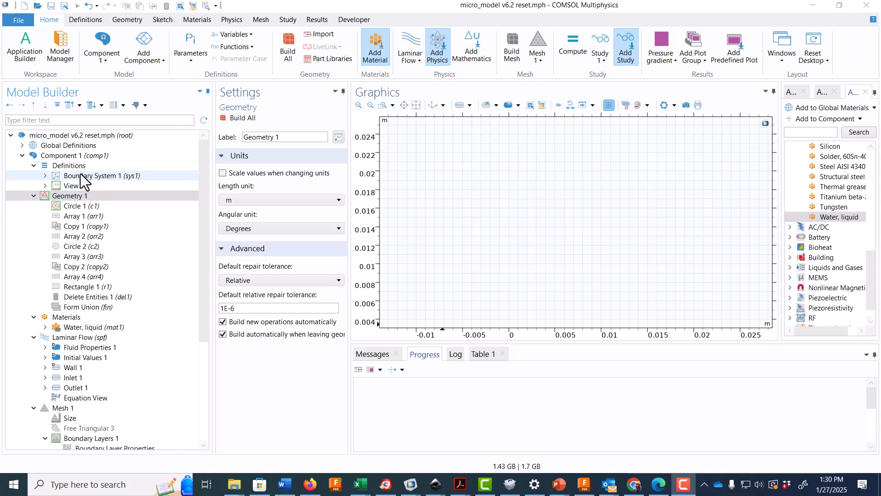
# Step: Review the names, expressions and values of the global parameters for grain radii and grain spacing
pyautogui.click(70, 148)
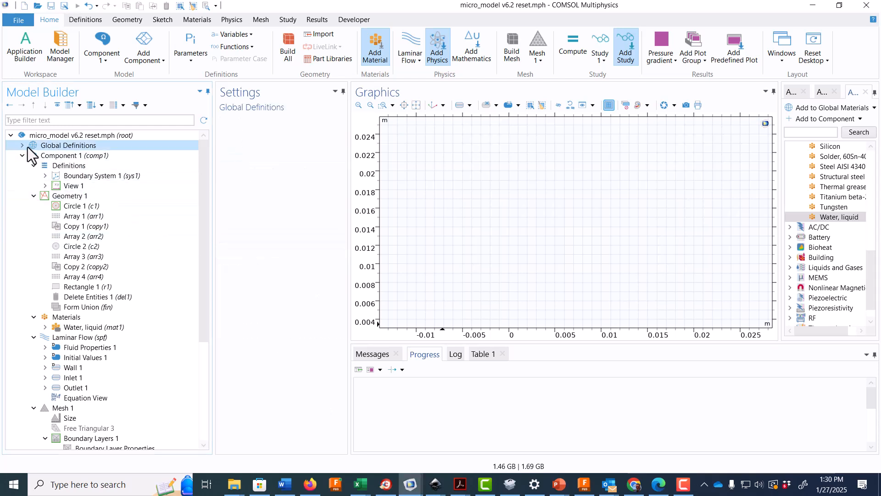
pyautogui.click(22, 146)
pyautogui.click(48, 154)
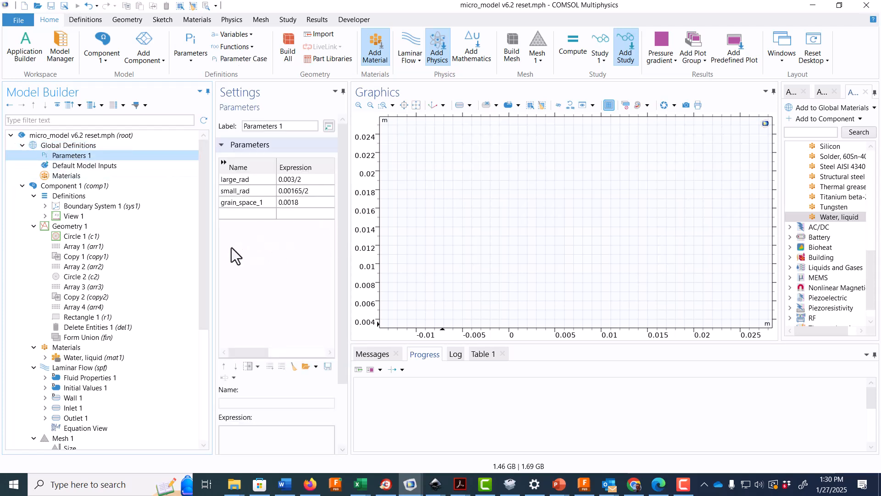
pyautogui.moveTo(212, 250); pyautogui.dragTo(149, 260)
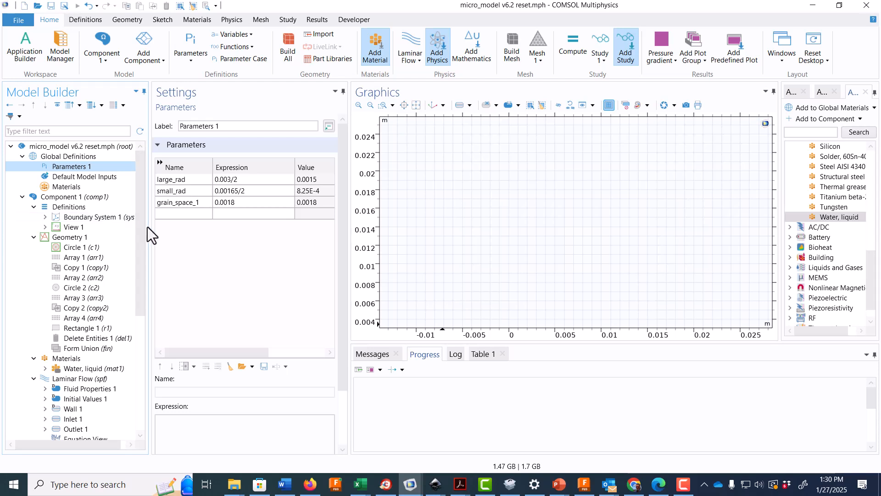
pyautogui.moveTo(150, 228); pyautogui.dragTo(221, 230)
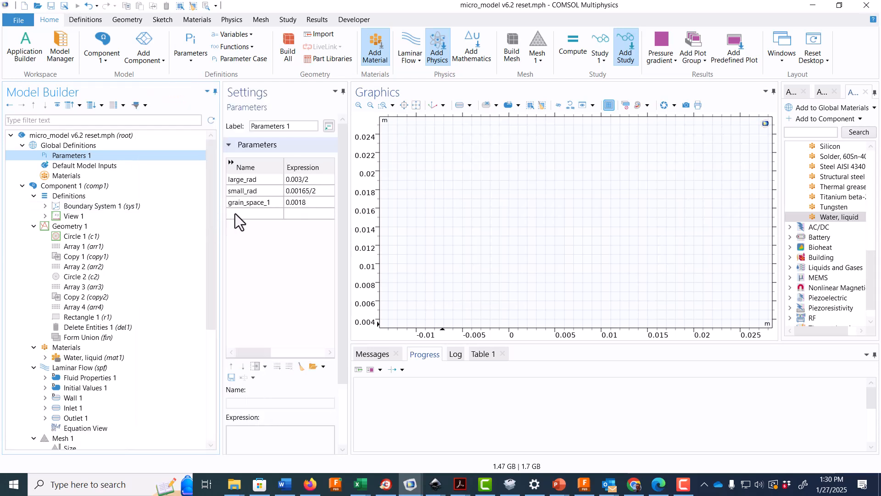
# Step: Build Circle 1, the solid large grain with radius large_rad centred at the origin
pyautogui.click(69, 226)
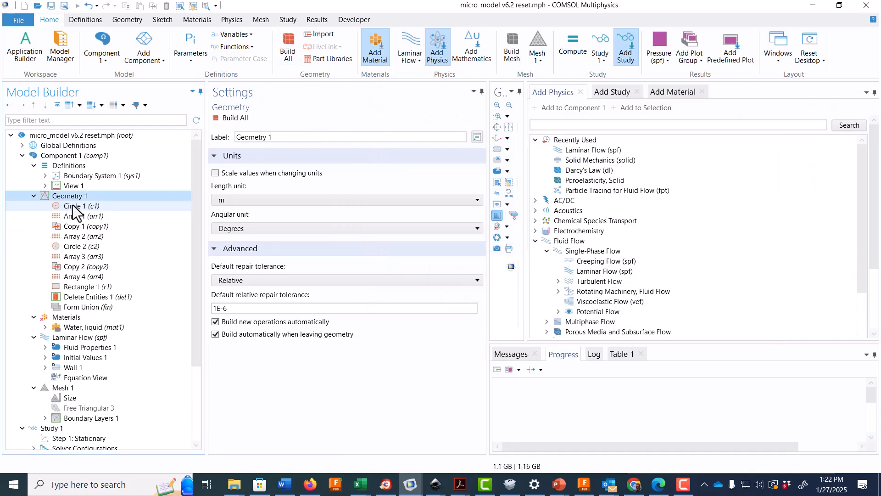
pyautogui.click(87, 206)
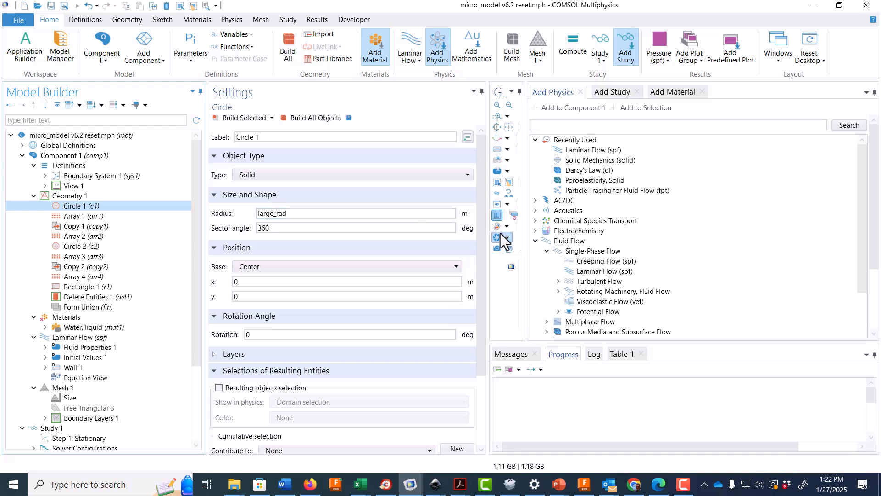
pyautogui.click(239, 120)
# Step: Enlarge the graphics area and frame the built large circle with free space around it
pyautogui.moveTo(485, 248); pyautogui.dragTo(296, 285)
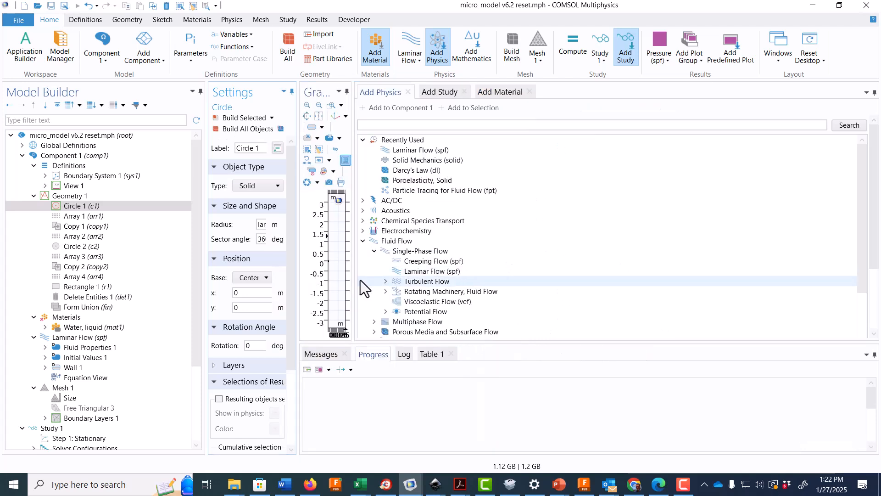
pyautogui.moveTo(352, 282); pyautogui.dragTo(826, 287)
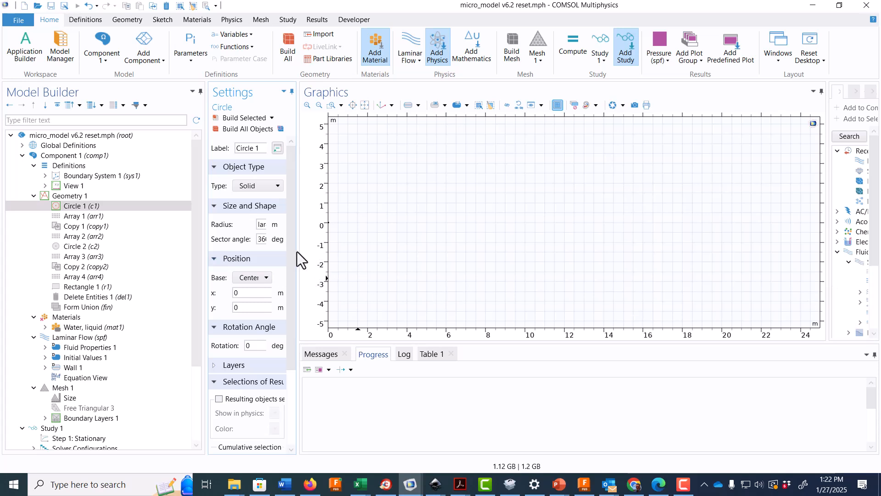
pyautogui.moveTo(296, 251); pyautogui.dragTo(405, 252)
pyautogui.click(117, 208)
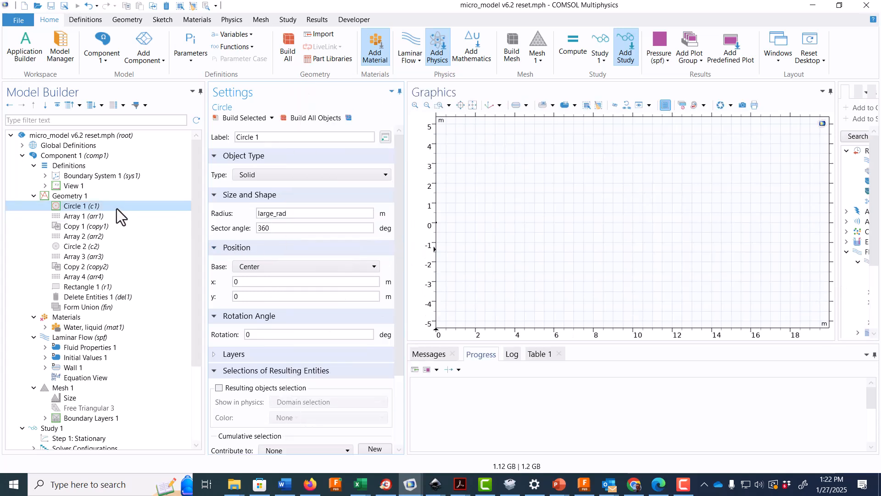
pyautogui.click(241, 120)
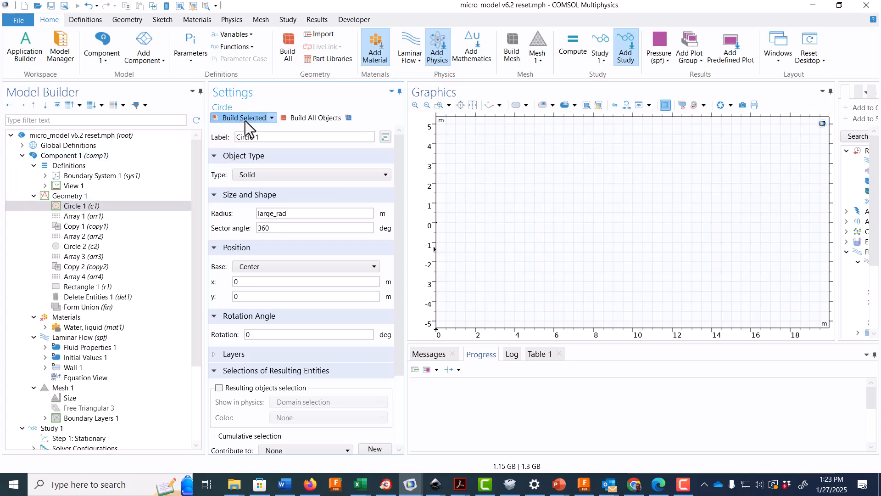
pyautogui.click(460, 105)
pyautogui.click(471, 107)
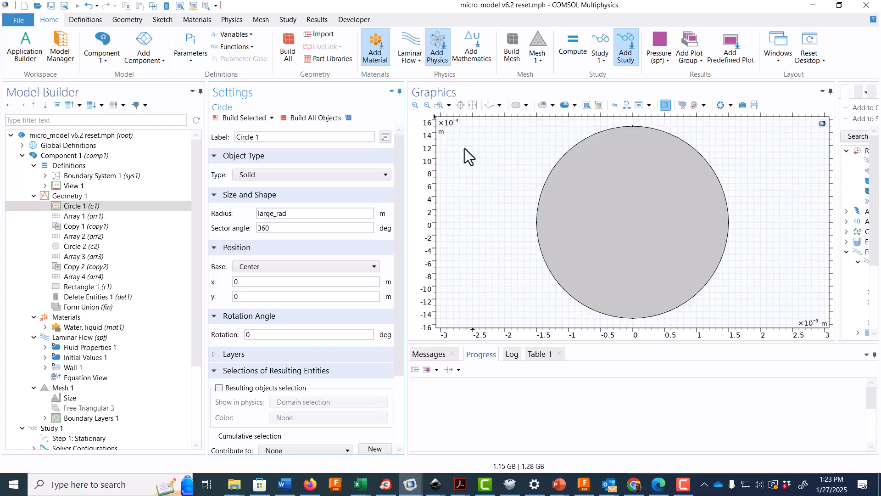
pyautogui.click(427, 107)
pyautogui.click(426, 106)
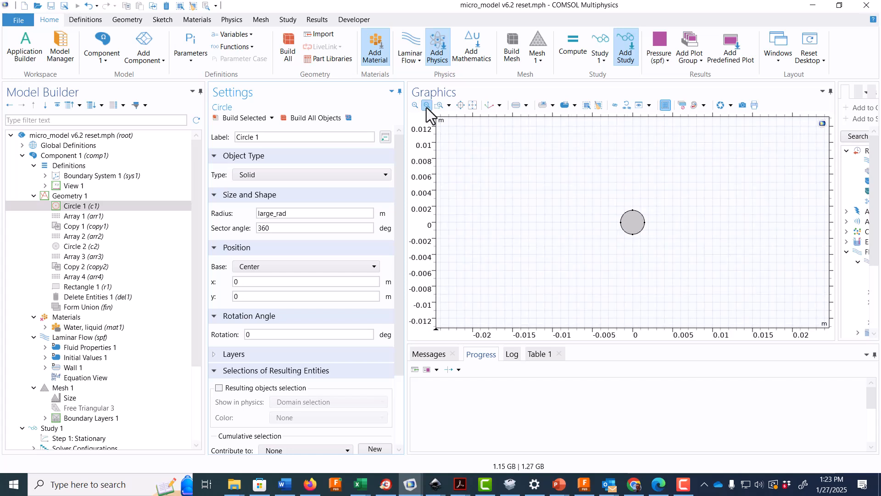
# Step: Build Array 1 as a 5 by 4 rectangular array of the large circle, spaced 2*large_rad+grain_space_1 in x and y
pyautogui.click(91, 217)
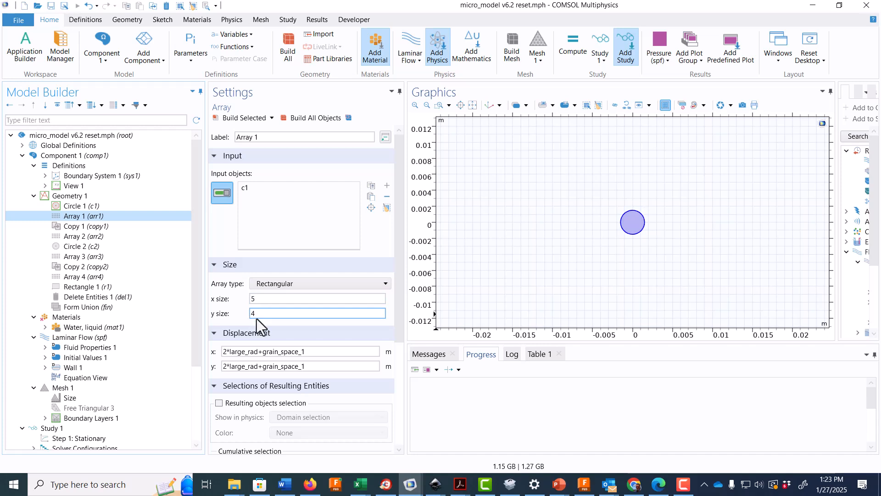
pyautogui.click(248, 117)
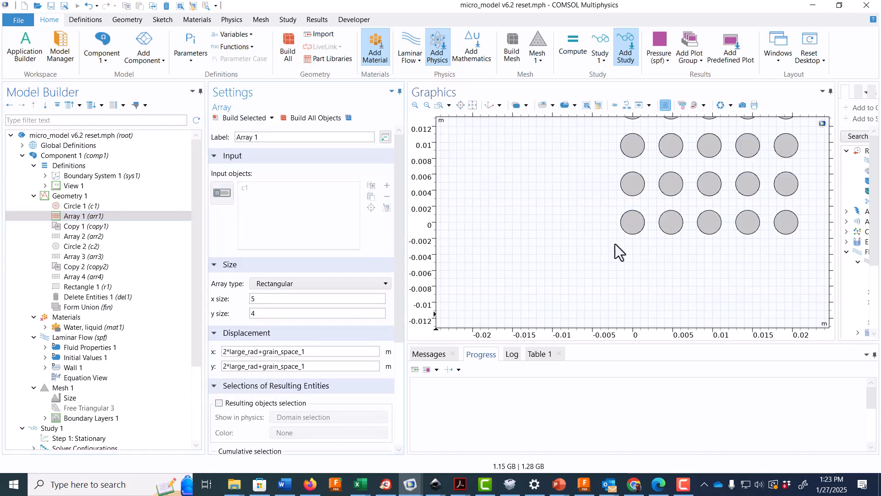
pyautogui.moveTo(613, 242); pyautogui.dragTo(502, 301)
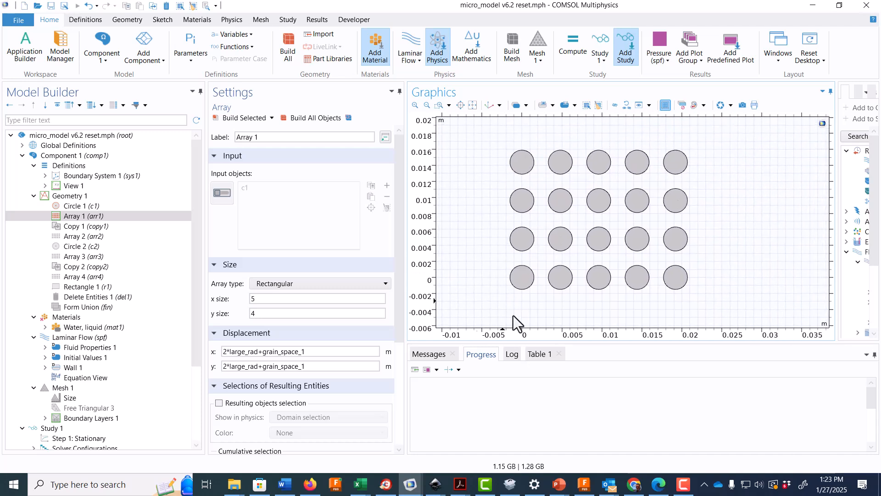
# Step: Build Copy 1 of the first large circle, offset large_rad+grain_space_1/2 in x and y, and its 5 by 4 array, Array 2
pyautogui.click(87, 226)
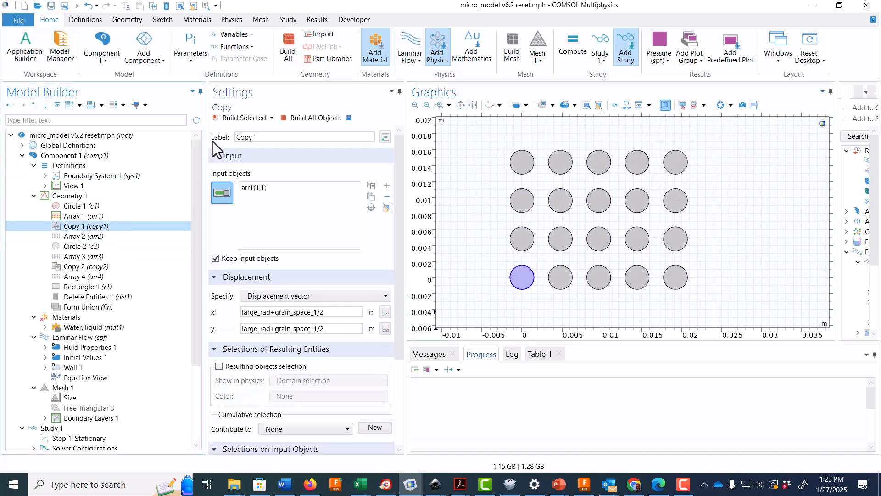
pyautogui.click(231, 118)
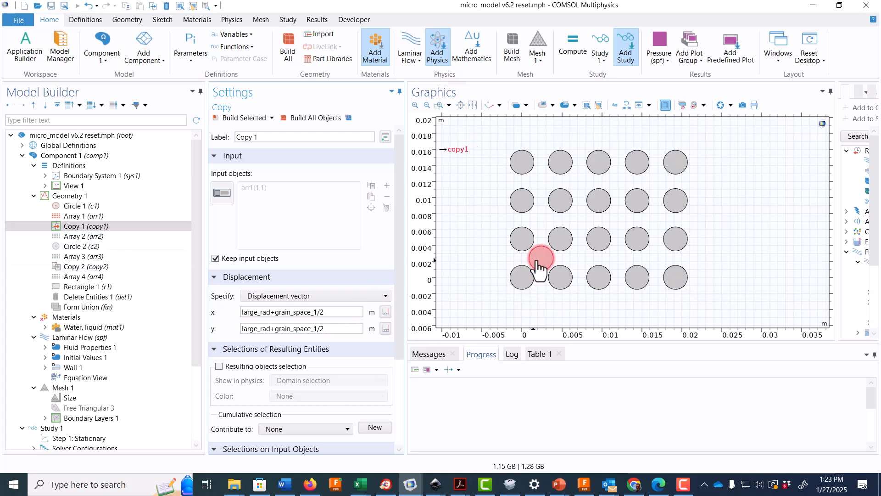
pyautogui.click(106, 237)
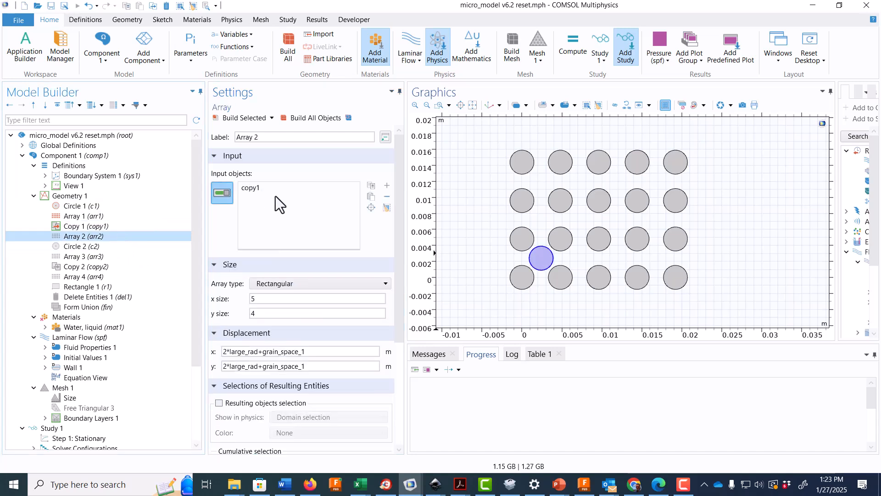
pyautogui.click(252, 116)
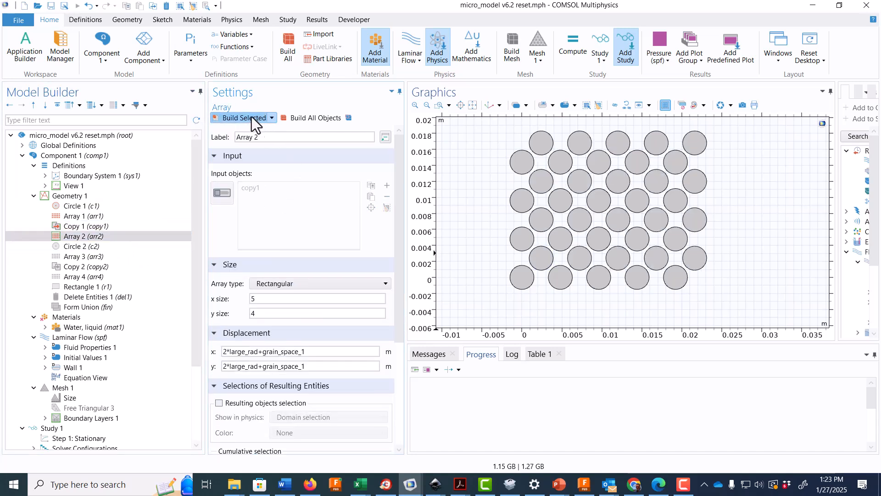
# Step: Build Circle 2 with radius small_rad between the first two large grains, and its 5 by 4 rectangular array, Array 3
pyautogui.click(86, 248)
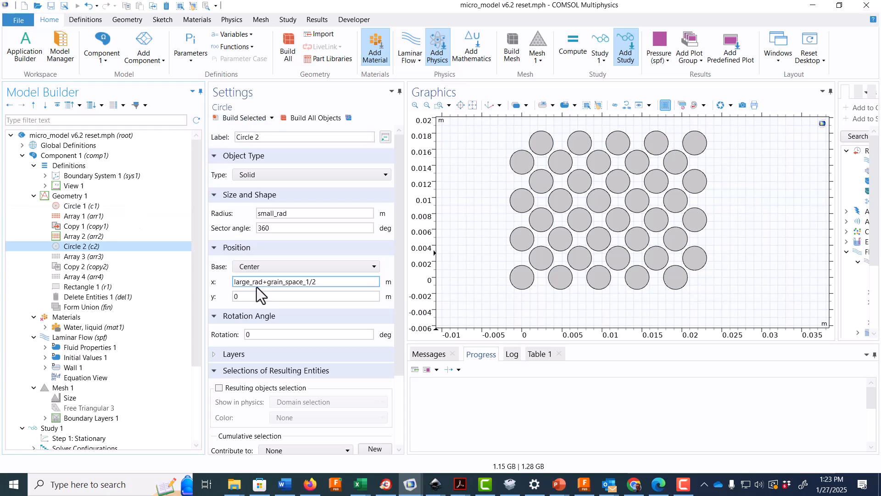
pyautogui.click(240, 119)
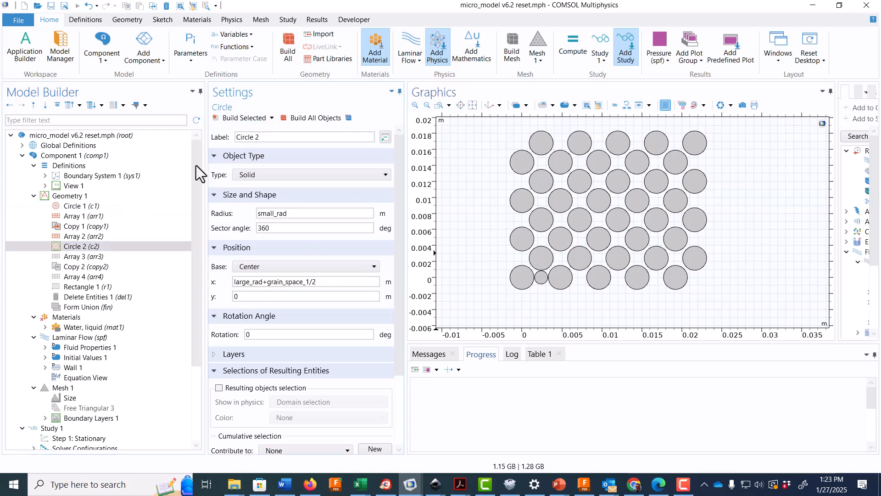
pyautogui.click(85, 256)
pyautogui.click(236, 118)
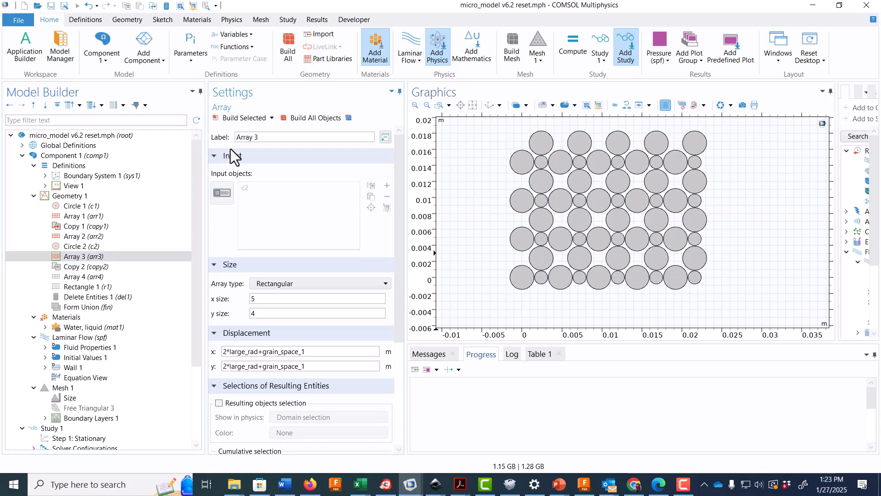
# Step: Build Copy 2 of the first small circle, displaced by -(large_rad+grain_space_1/2) in x and large_rad+grain_space_1/2 in y, and its 5 by 4 Array 4
pyautogui.click(111, 268)
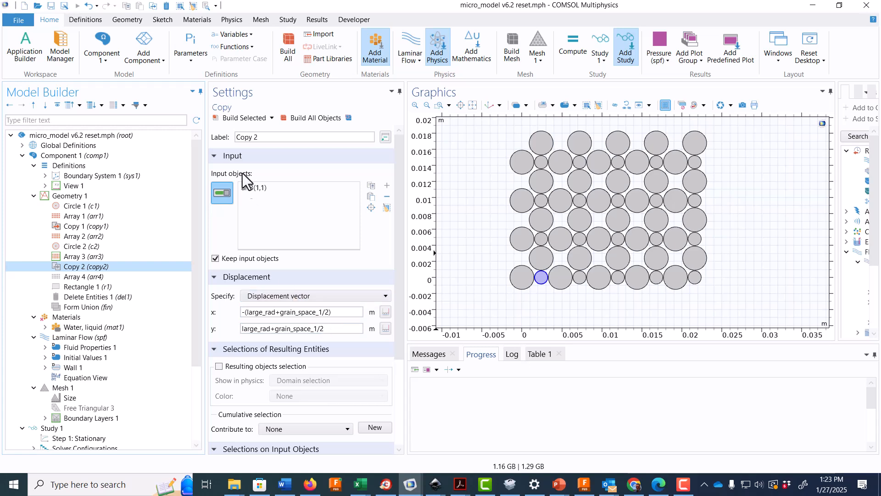
pyautogui.click(244, 118)
pyautogui.click(81, 277)
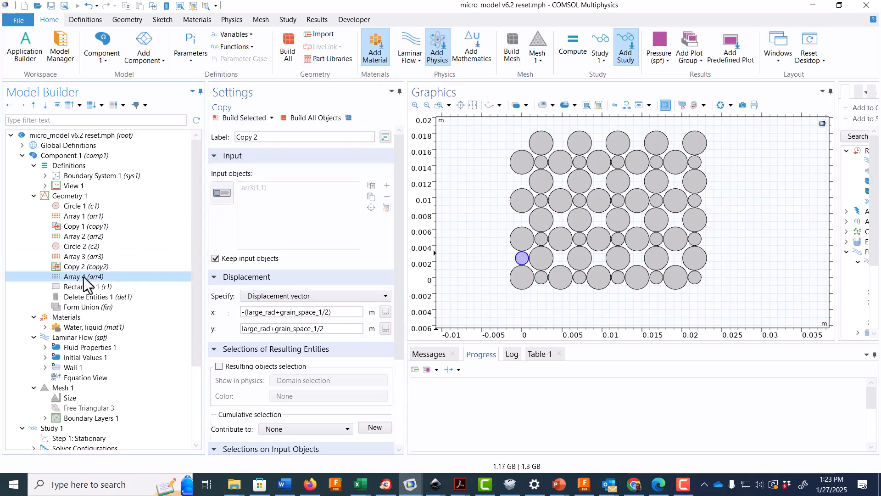
pyautogui.click(236, 120)
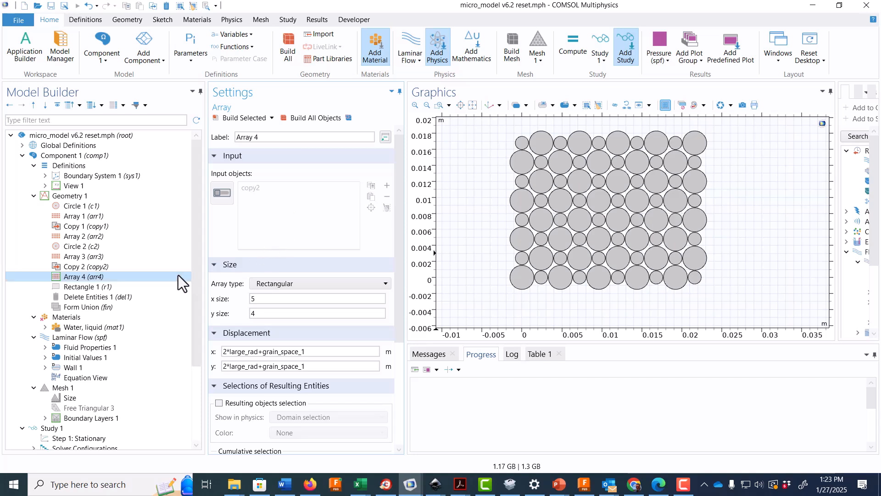
# Step: Build the 0.0222 by 0.01 m Rectangle 1 over the grains and Delete Entities 1 to remove the circles outside it
pyautogui.click(116, 287)
pyautogui.click(235, 119)
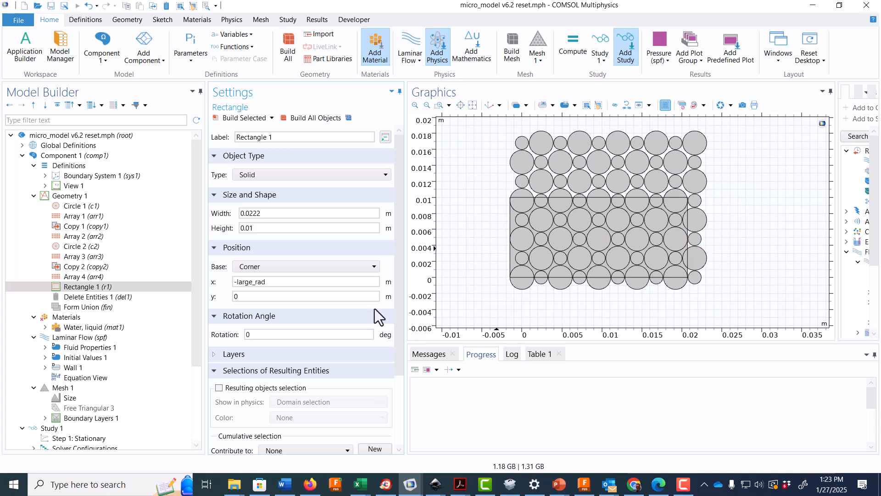
pyautogui.click(120, 297)
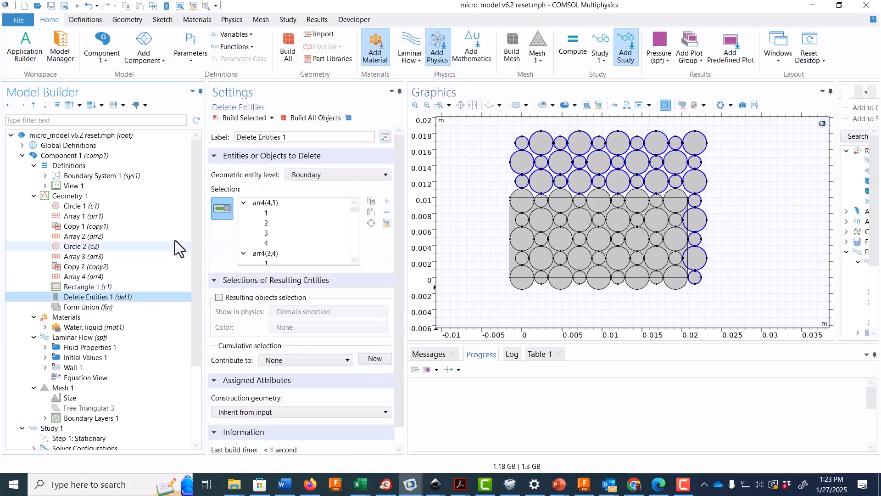
pyautogui.click(236, 119)
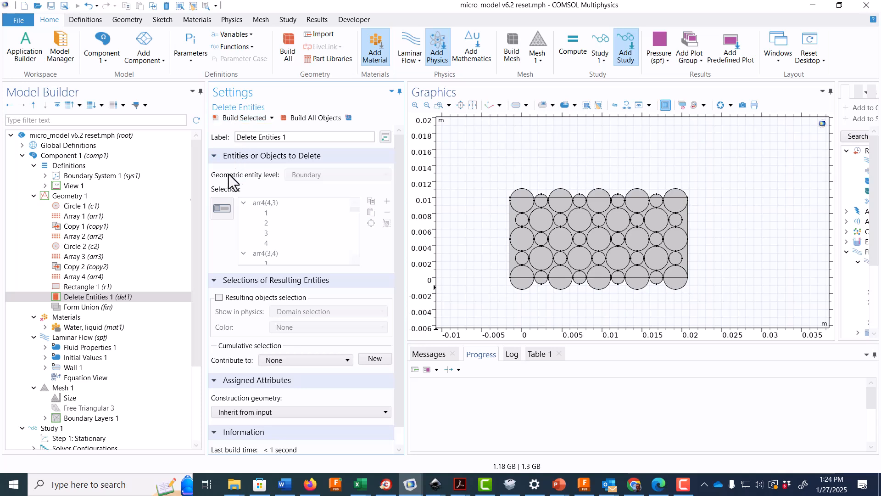
# Step: Locate Water, liquid in the built-in material library and review the domain selection of the component's existing water material
pyautogui.click(90, 317)
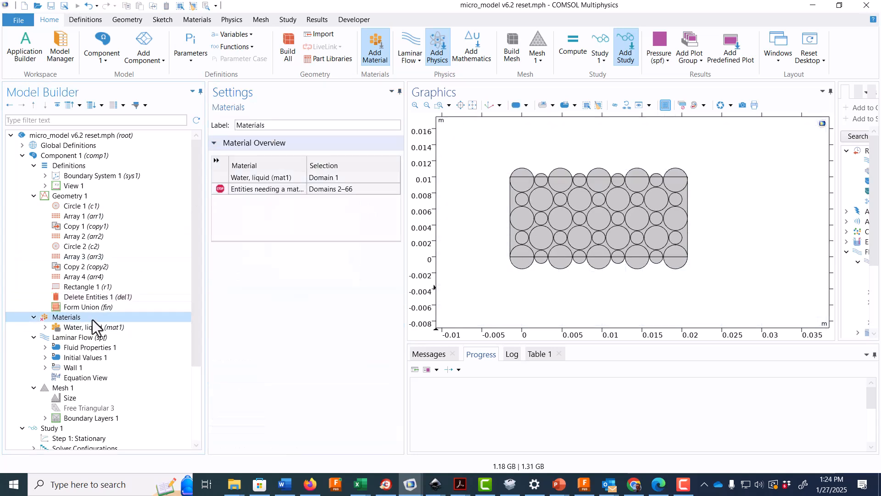
pyautogui.rightClick(82, 320)
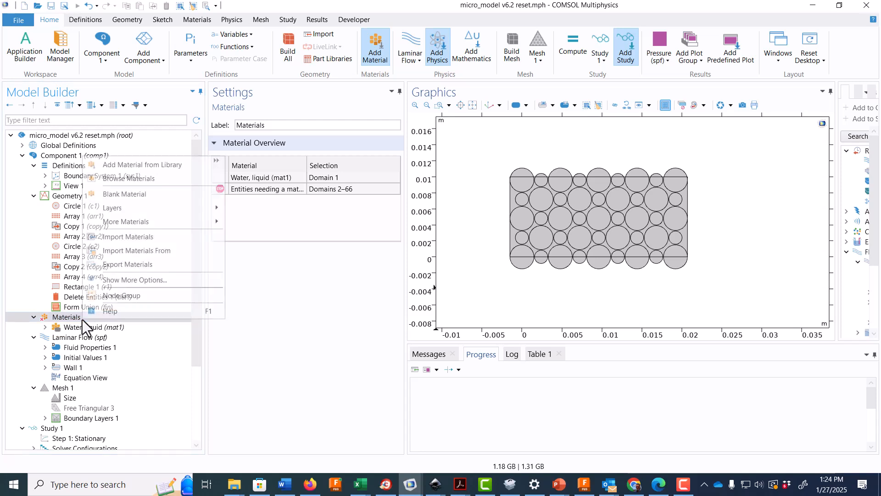
pyautogui.click(136, 163)
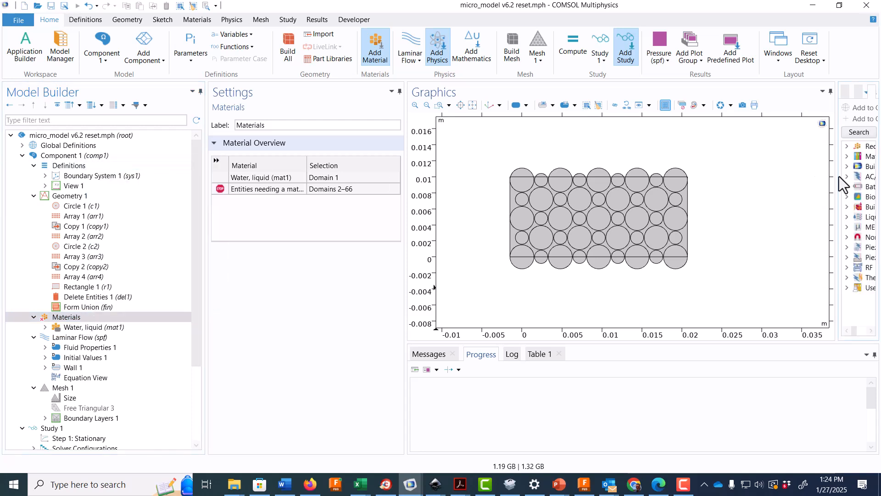
pyautogui.moveTo(837, 177); pyautogui.dragTo(747, 192)
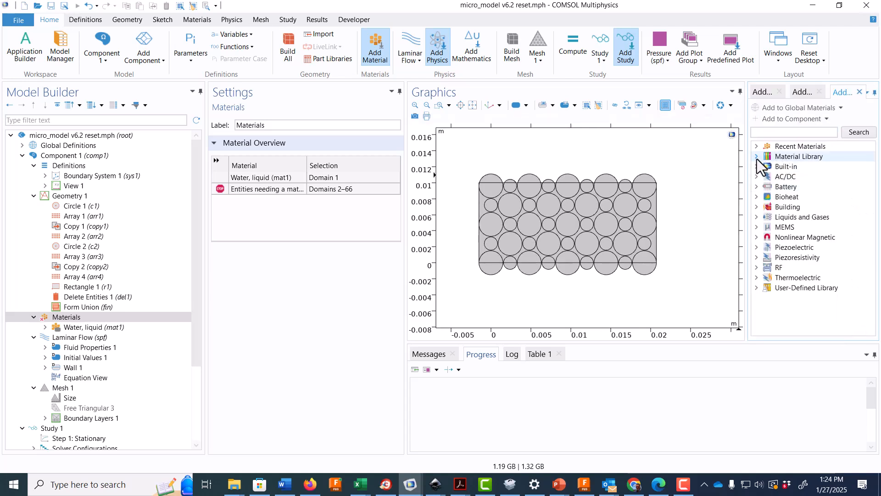
pyautogui.click(756, 166)
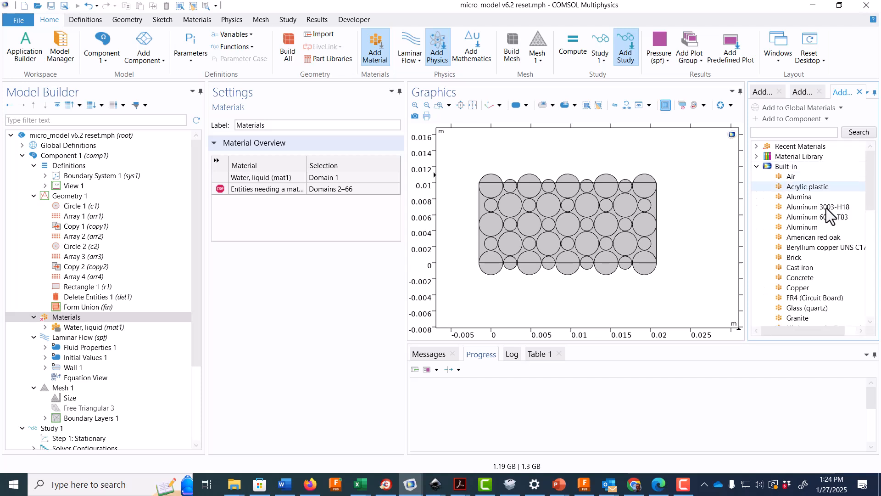
pyautogui.moveTo(871, 184); pyautogui.dragTo(879, 330)
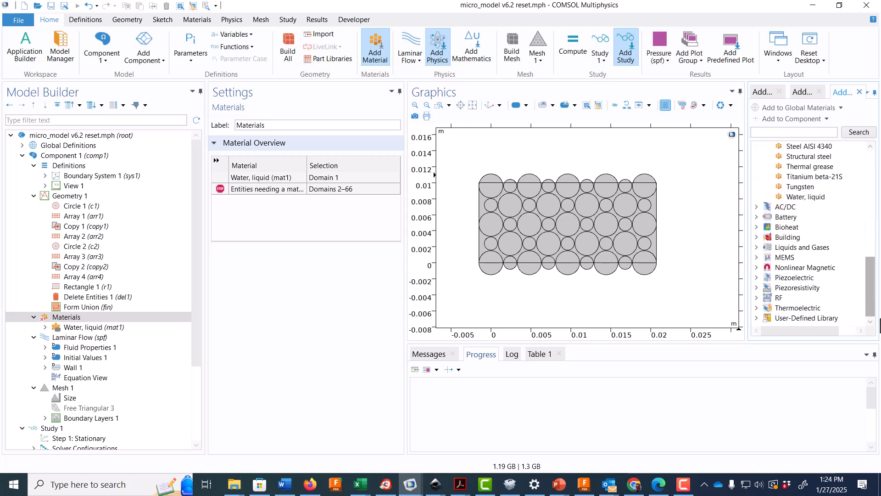
pyautogui.click(808, 197)
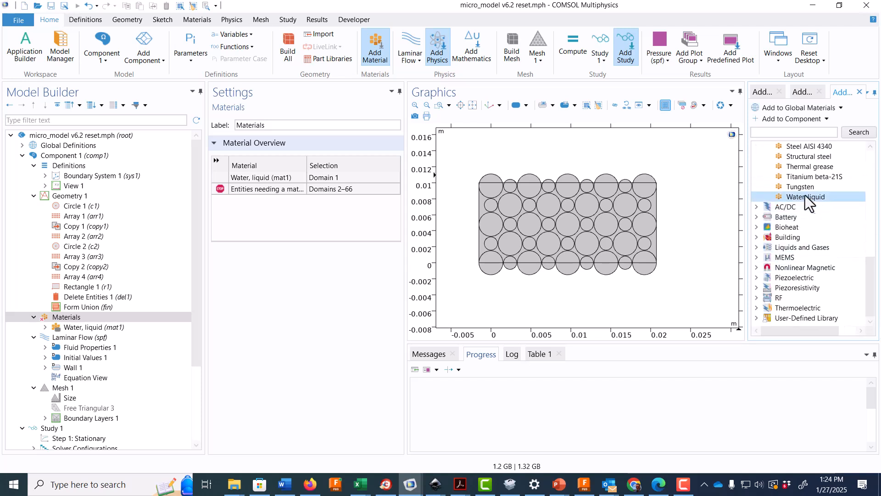
pyautogui.click(75, 328)
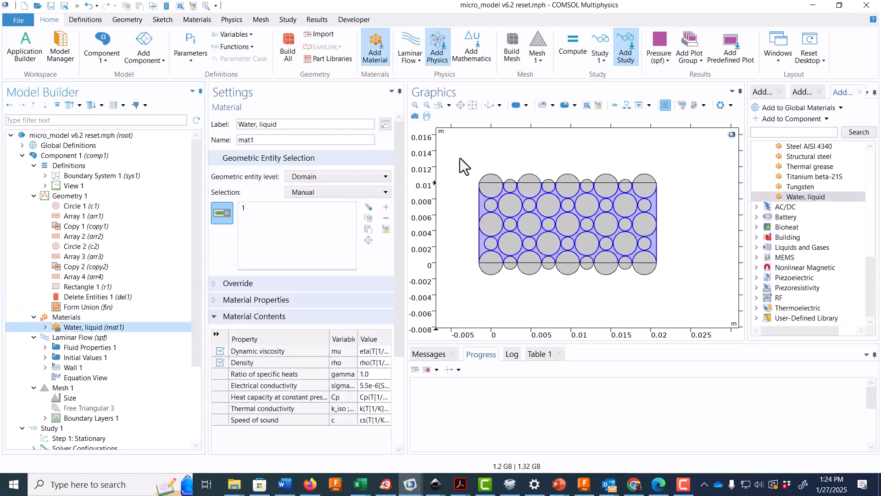
pyautogui.click(247, 209)
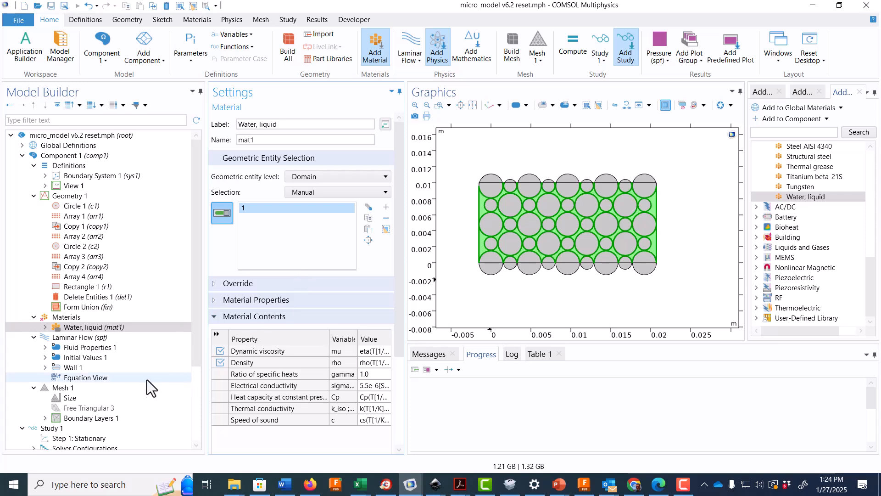
# Step: Restrict the Laminar Flow interface to domain 1, the pore space, and review its Fluid Properties 1 and Wall 1 settings
pyautogui.click(69, 338)
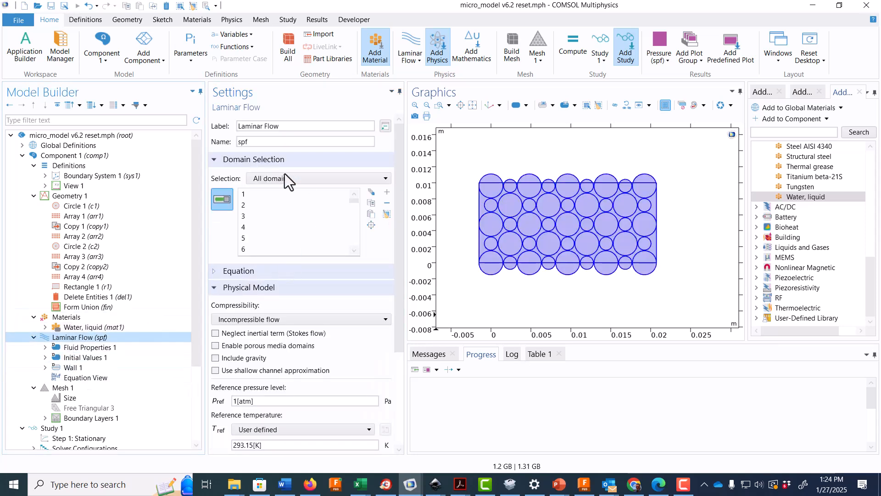
pyautogui.click(388, 215)
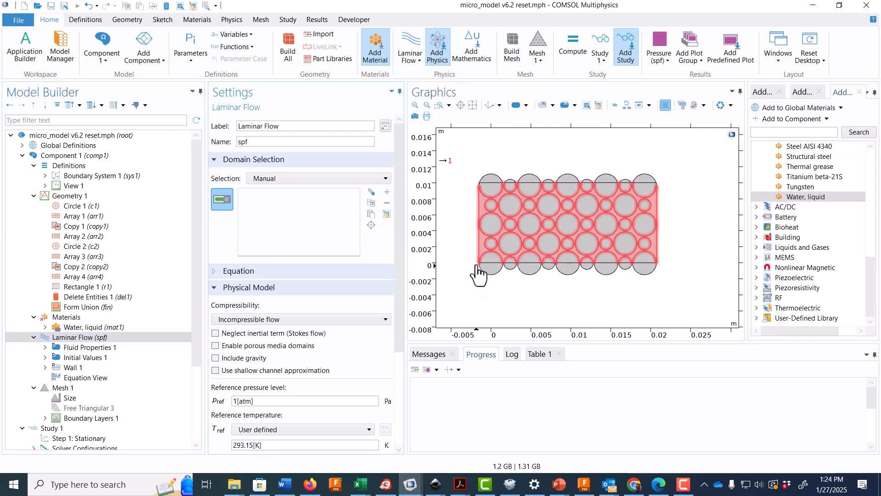
pyautogui.click(482, 252)
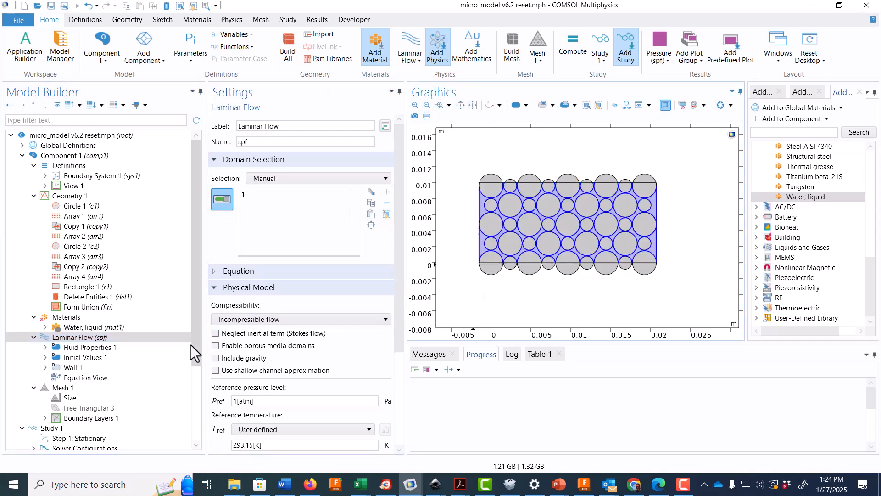
pyautogui.click(114, 349)
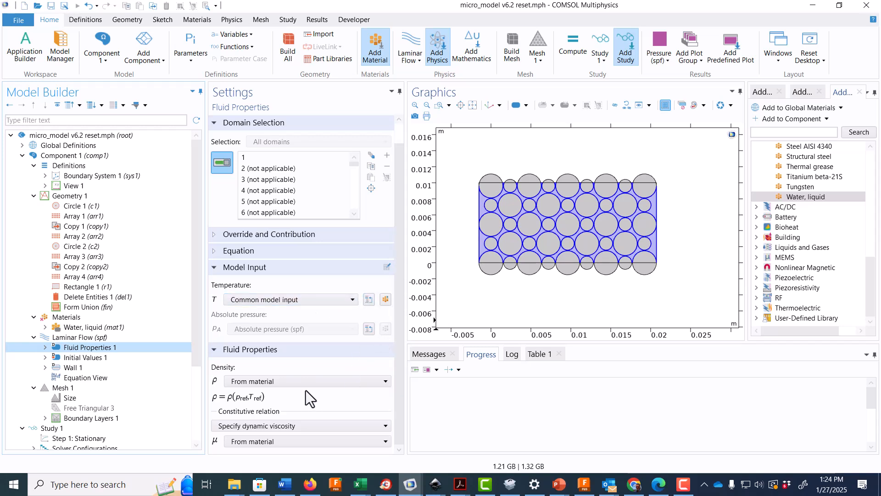
pyautogui.click(71, 367)
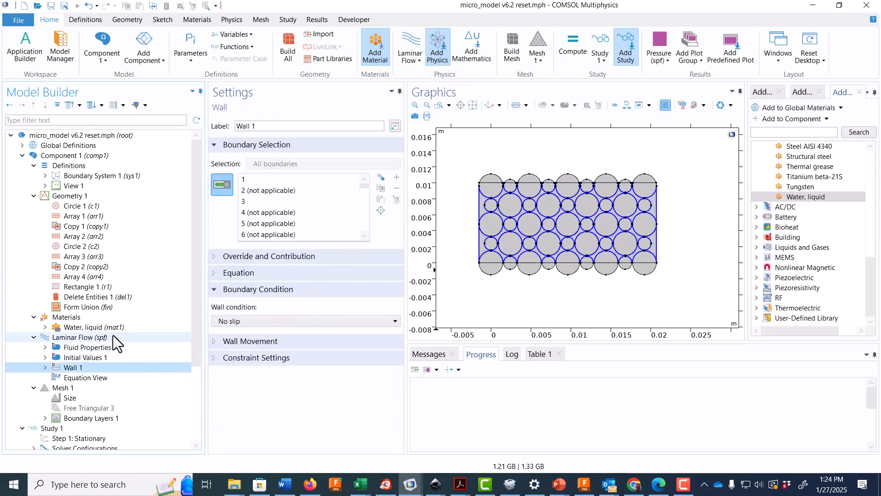
# Step: Add an Inlet condition to Laminar Flow on boundaries 1 and 3, the left edge of the pore space
pyautogui.click(94, 340)
pyautogui.rightClick(95, 339)
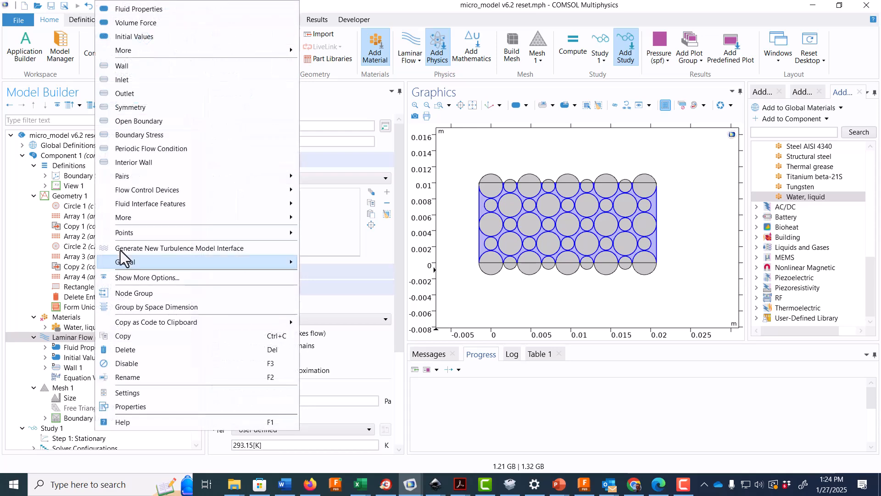
pyautogui.click(150, 80)
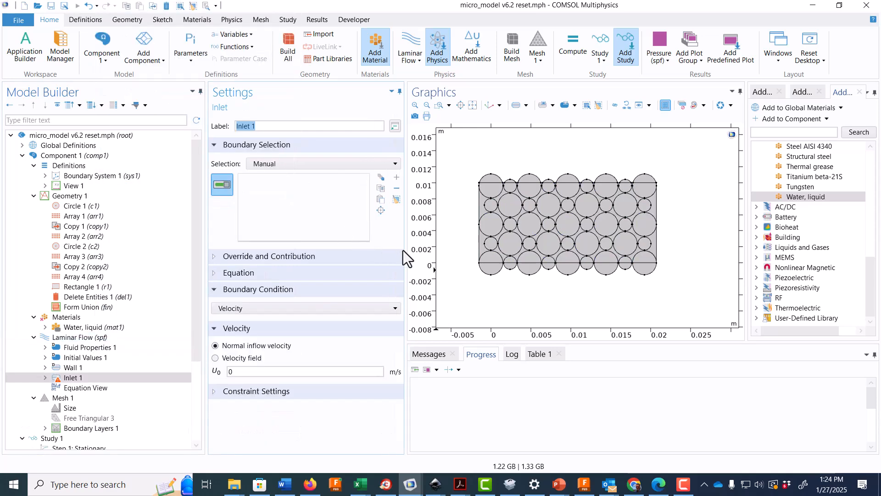
pyautogui.click(479, 246)
pyautogui.click(479, 205)
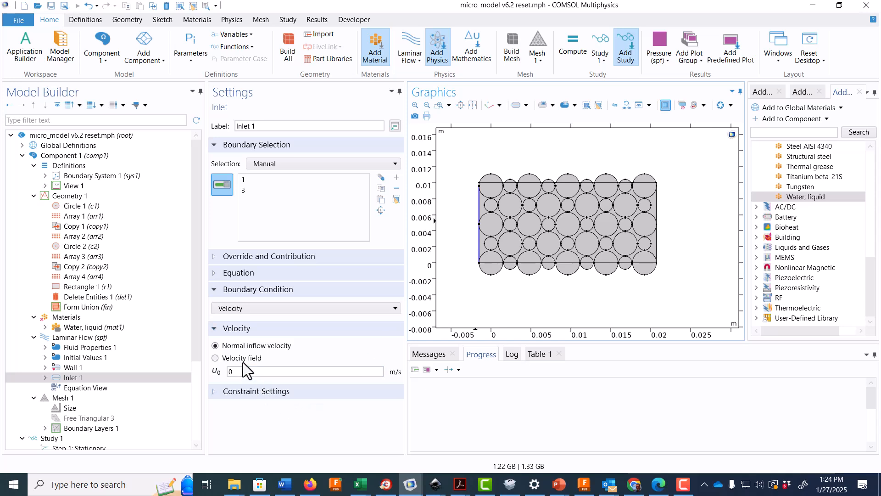
# Step: Switch the inlet's boundary condition to Pressure and set its static pressure to 1 Pa
pyautogui.click(241, 307)
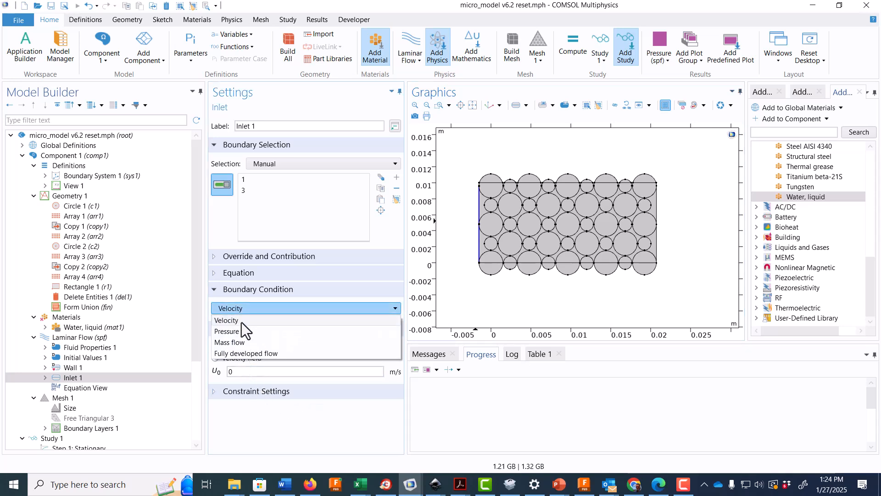
pyautogui.click(241, 331)
pyautogui.click(315, 375)
pyautogui.press('BackSpace')
pyautogui.write('1')
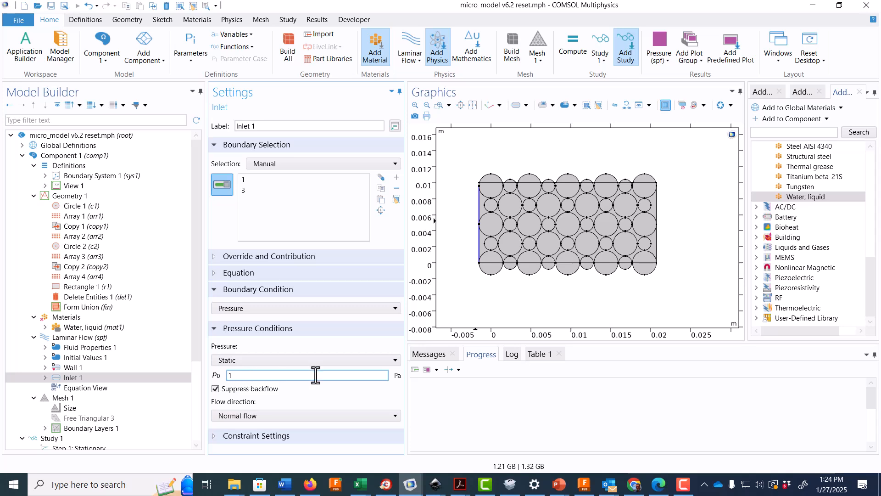
# Step: Add an Outlet condition to Laminar Flow on boundaries 40 and 41, the right edge of the pore space
pyautogui.click(98, 338)
pyautogui.rightClick(98, 340)
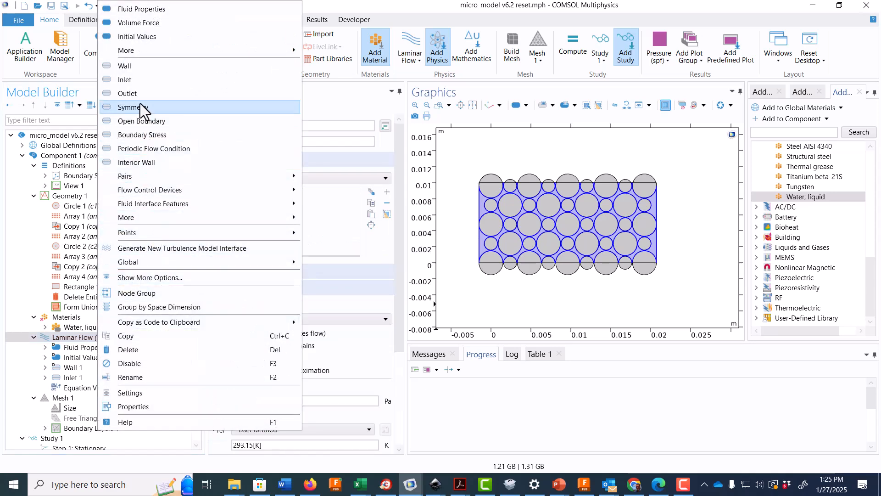
pyautogui.click(131, 94)
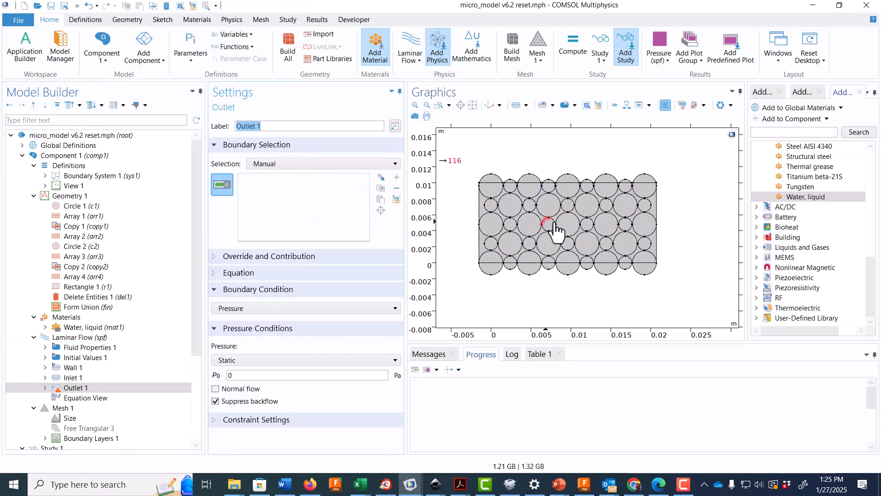
pyautogui.click(656, 251)
pyautogui.click(656, 221)
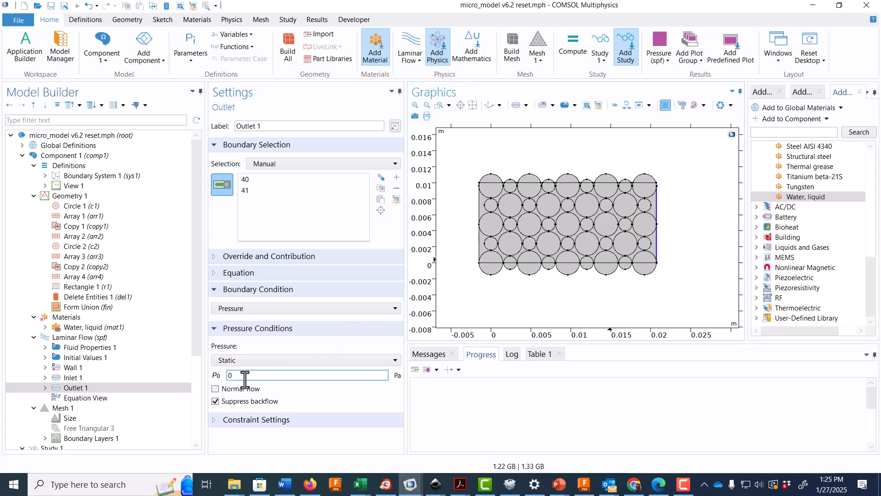
# Step: Build the complete mesh, including Boundary Layers 1 on the pore domains
pyautogui.moveTo(195, 323); pyautogui.dragTo(194, 373)
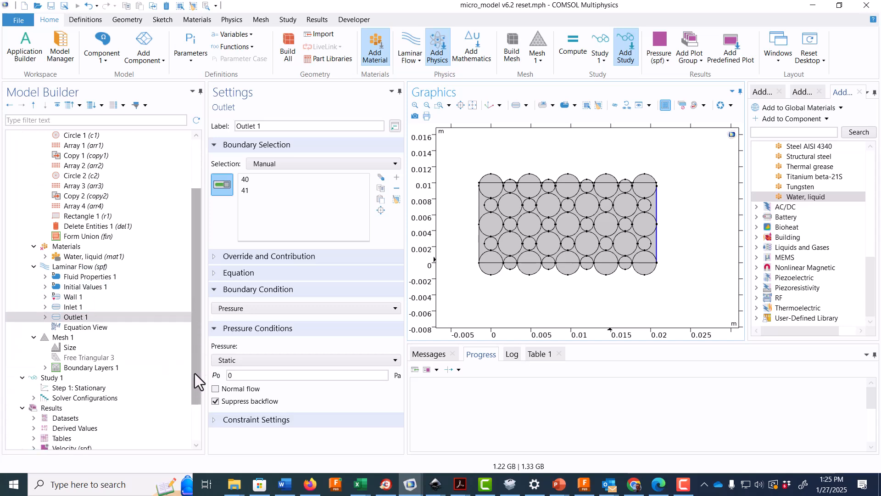
pyautogui.click(121, 340)
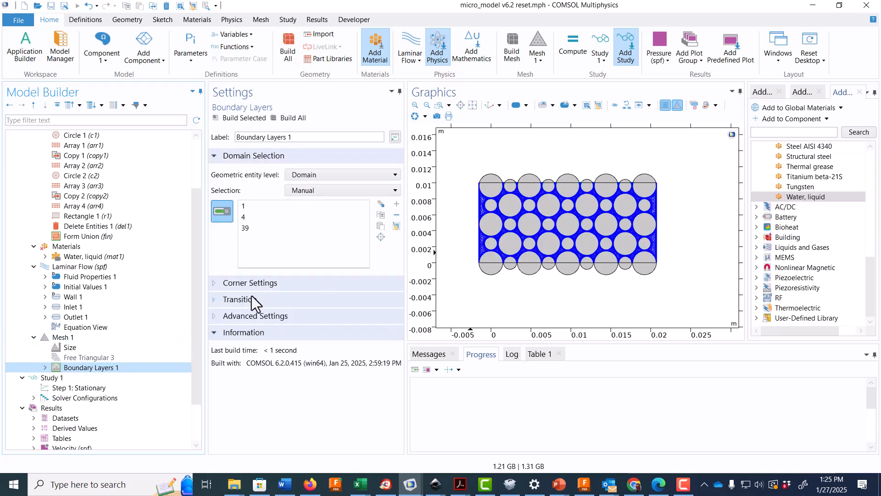
pyautogui.click(288, 119)
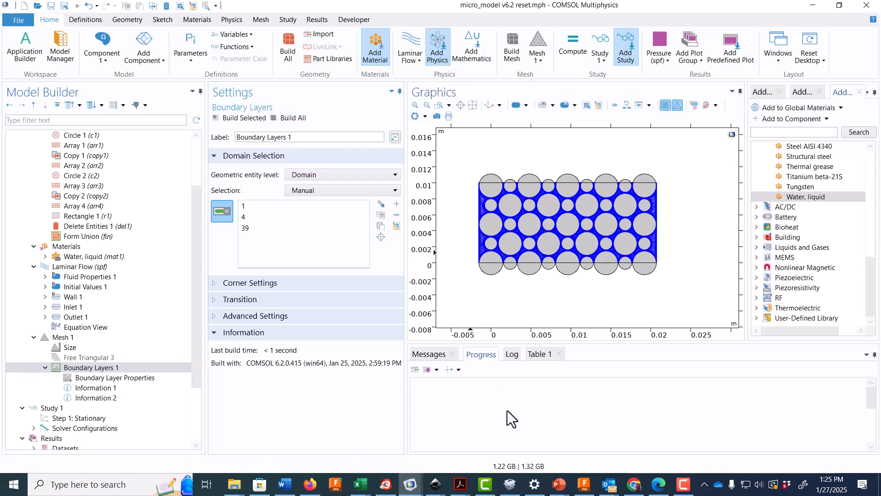
# Step: Review the boundary layer properties and examine the layered mesh elements along the grain walls near the inlet
pyautogui.click(151, 377)
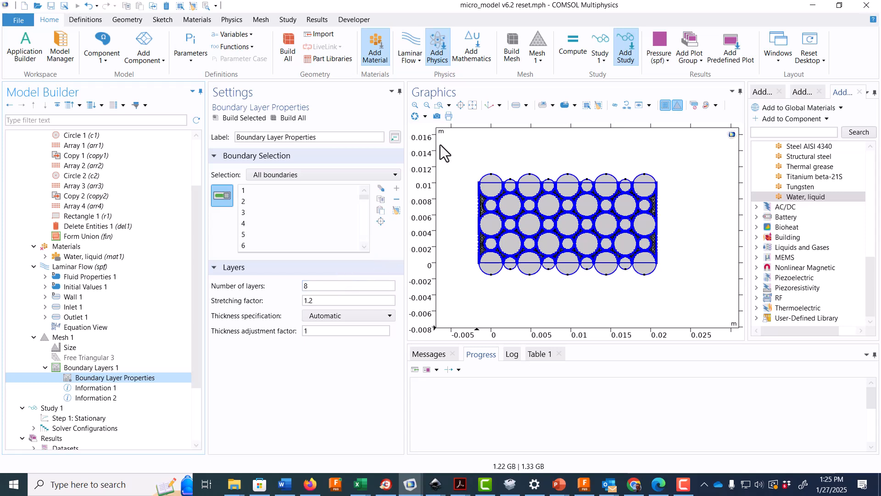
pyautogui.click(440, 108)
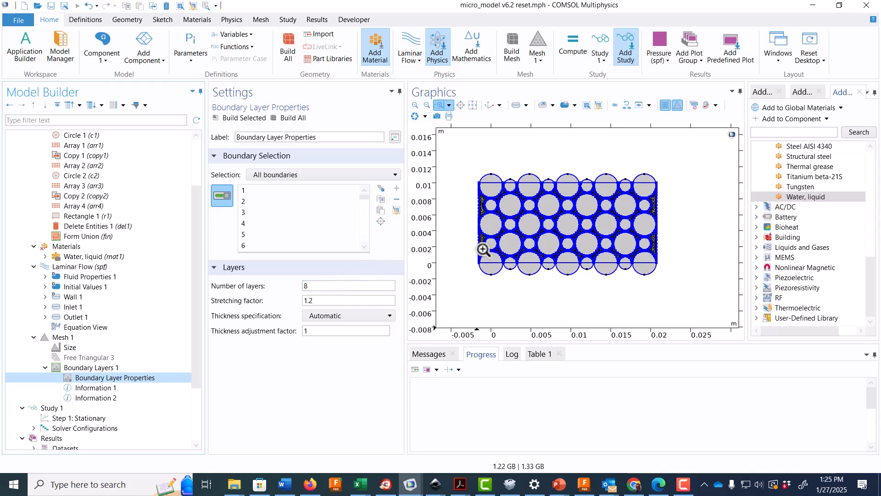
pyautogui.moveTo(486, 252); pyautogui.dragTo(494, 258)
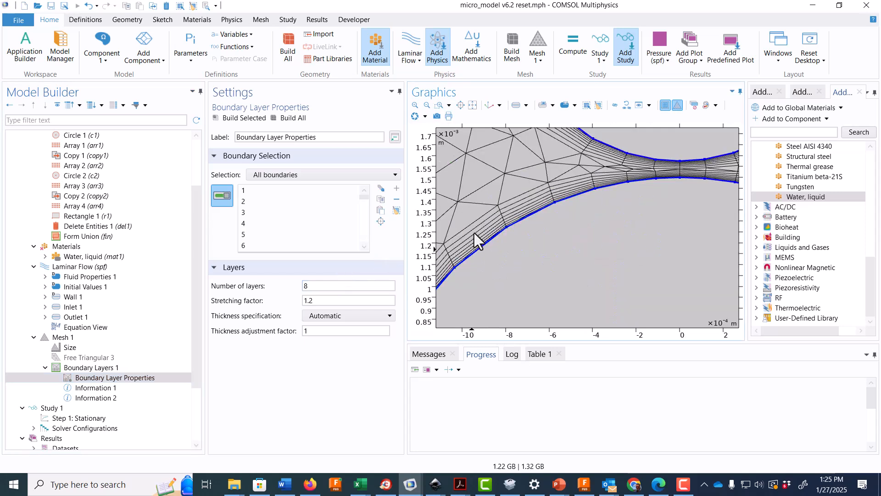
pyautogui.click(428, 109)
pyautogui.click(428, 109)
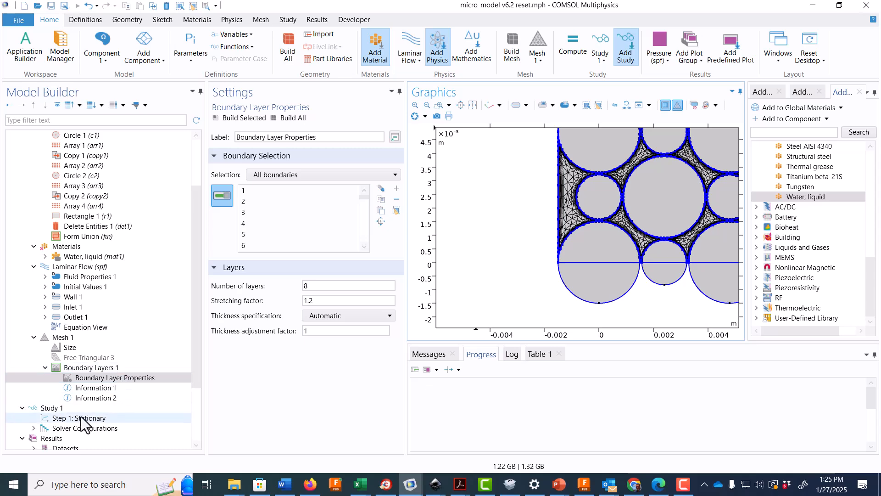
# Step: Compute Study 1 and examine the velocity contours in the narrow throat between two grains near the inlet
pyautogui.click(51, 408)
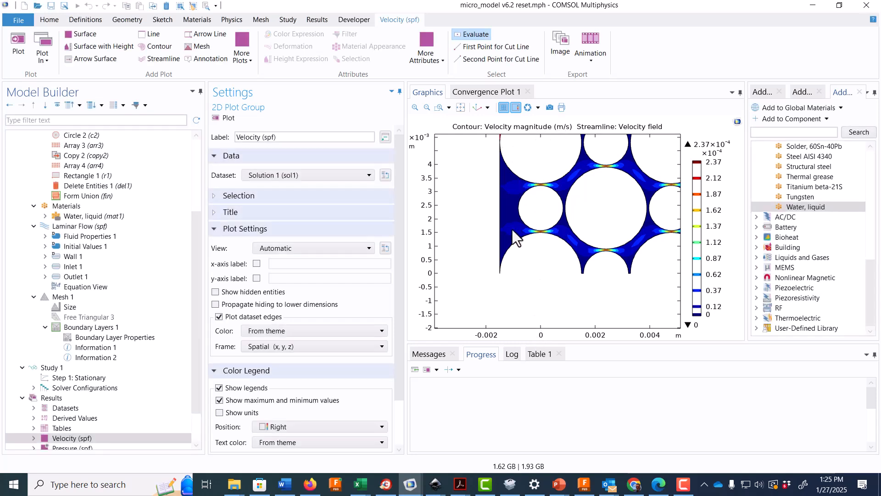
pyautogui.click(439, 107)
pyautogui.moveTo(510, 202); pyautogui.dragTo(579, 262)
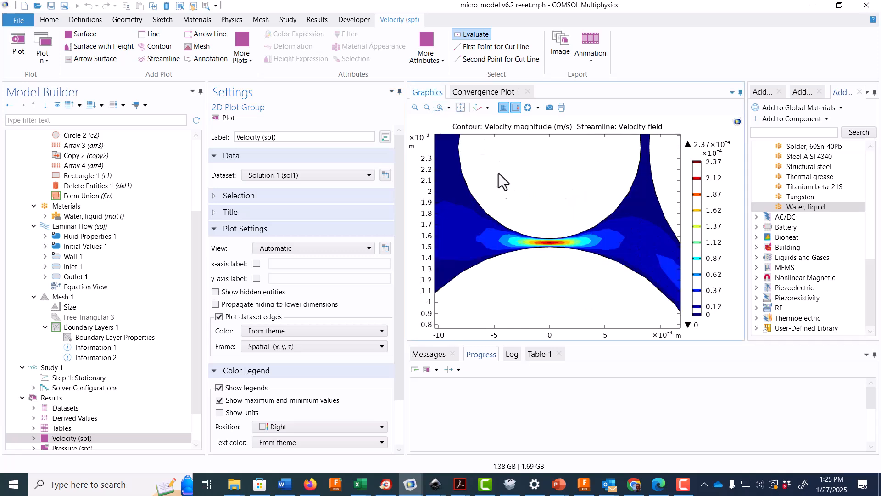
# Step: Examine the velocity plot across the whole packing and the streamlines around the upper-left grains
pyautogui.click(427, 108)
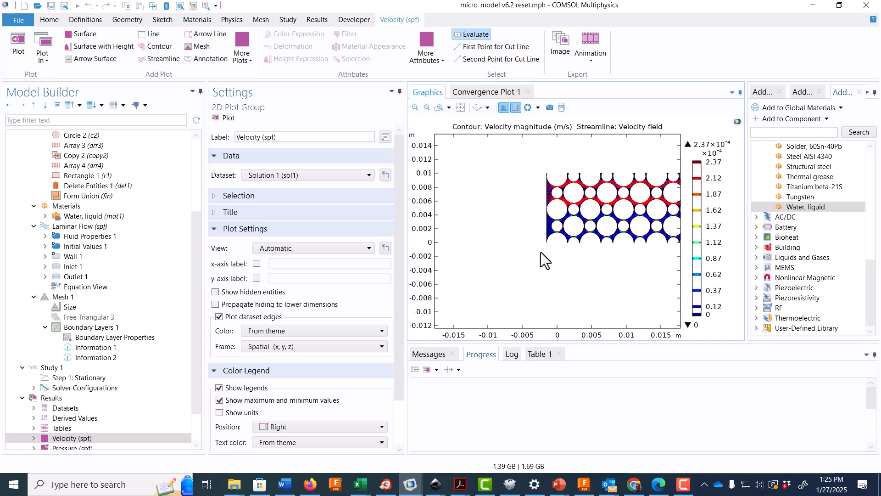
pyautogui.moveTo(556, 244); pyautogui.dragTo(486, 292)
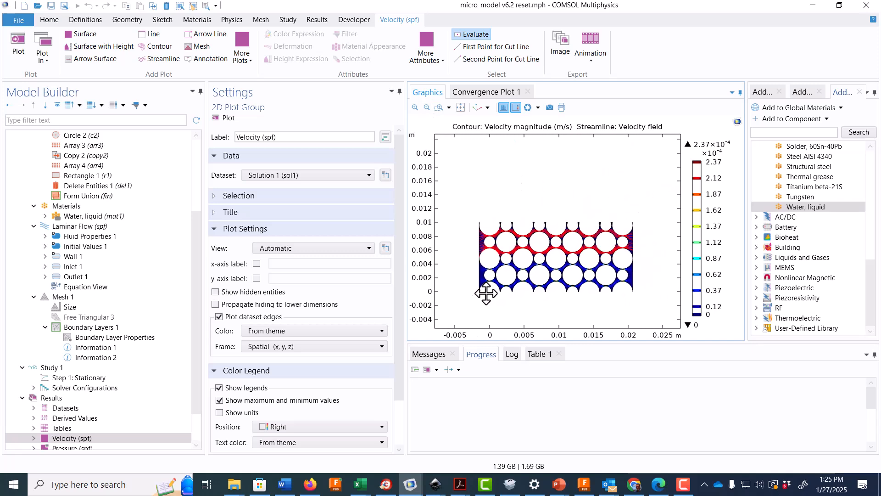
pyautogui.click(439, 109)
pyautogui.moveTo(472, 226); pyautogui.dragTo(537, 274)
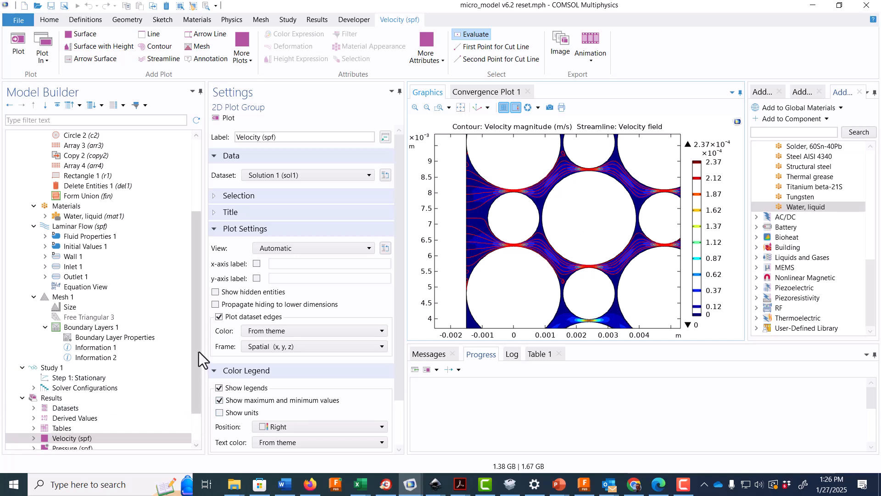
# Step: Examine the pressure contours over the full grain packing and display the Pressure gradient plot
pyautogui.scroll(-2, 199, 352)
pyautogui.click(92, 407)
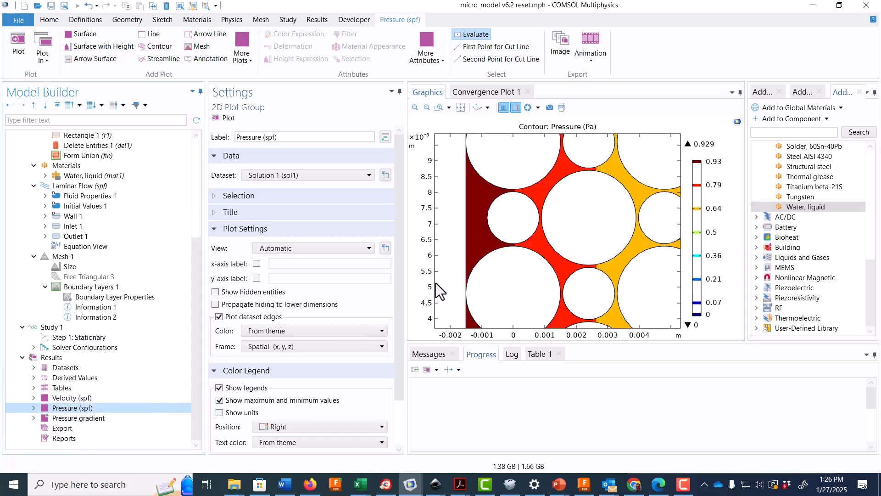
pyautogui.click(427, 108)
pyautogui.click(426, 108)
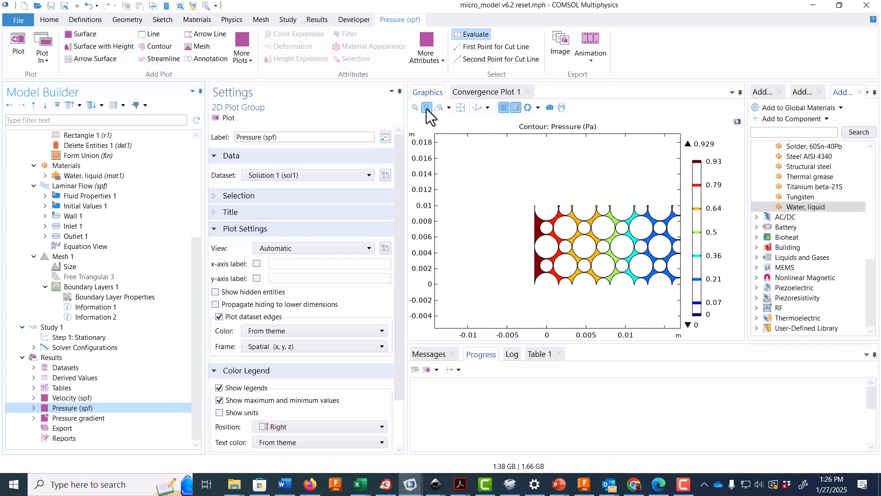
pyautogui.click(426, 108)
pyautogui.click(439, 108)
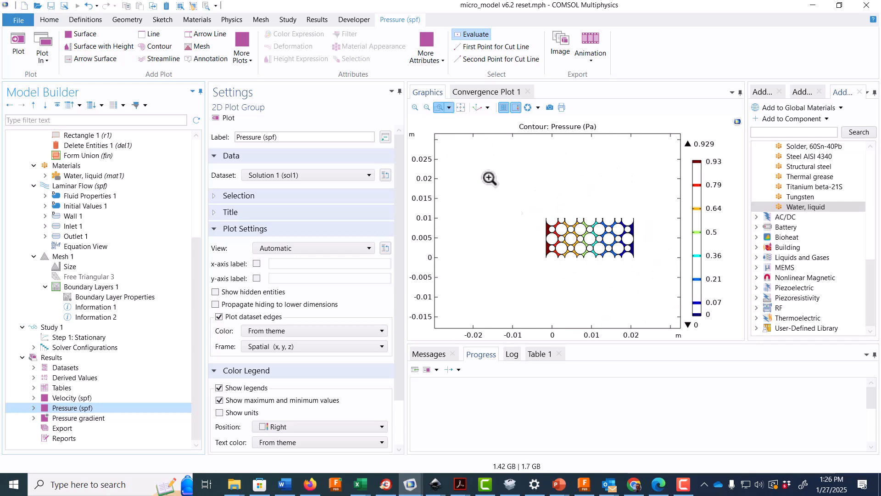
pyautogui.moveTo(534, 211); pyautogui.dragTo(640, 264)
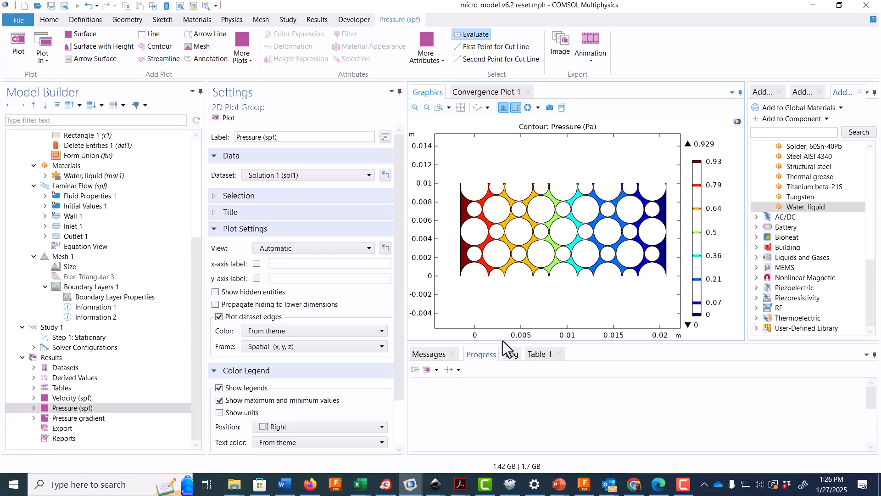
pyautogui.click(117, 422)
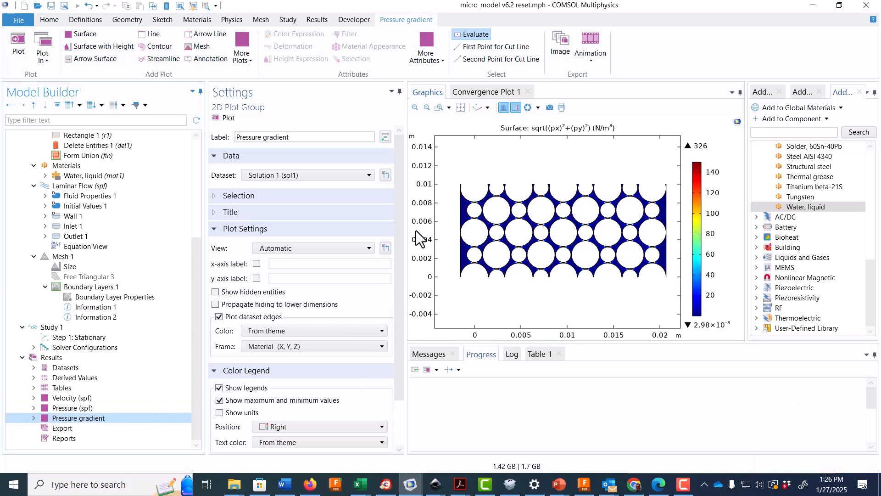